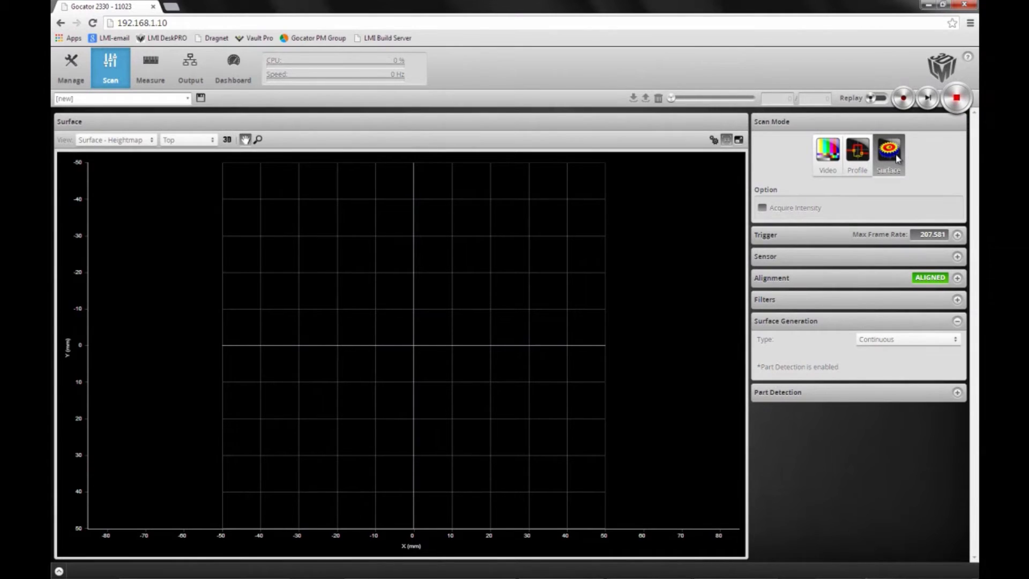
# Review the Surface Generation Type options, keep Continuous, and expand the Part Detection settings.
pyautogui.click(957, 340)
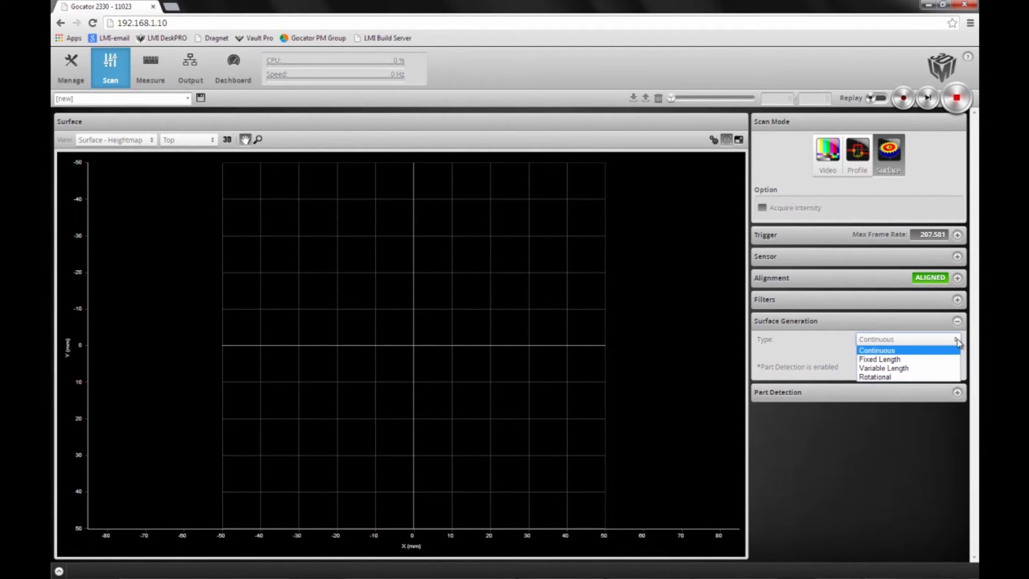
pyautogui.click(904, 348)
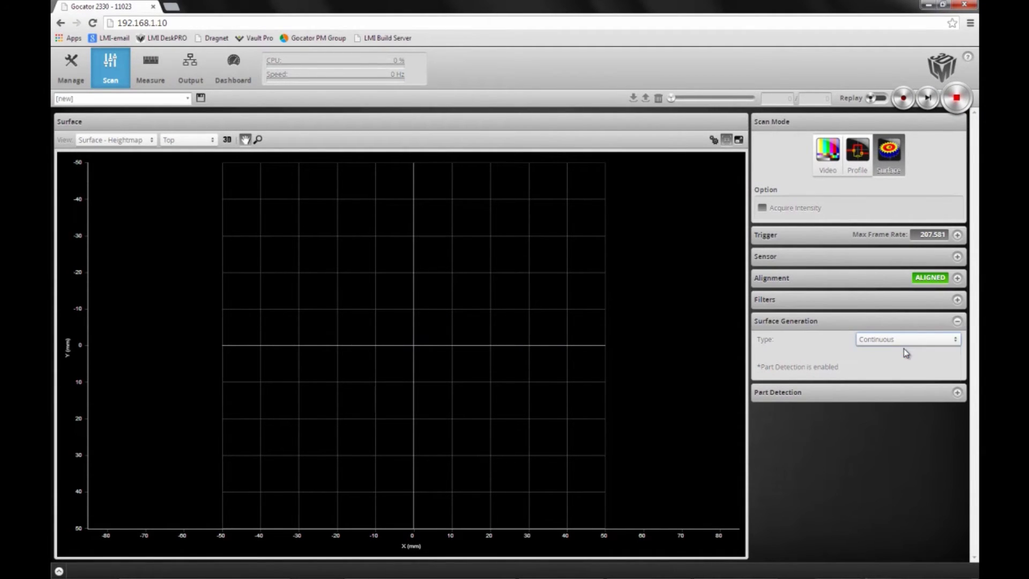
pyautogui.click(959, 395)
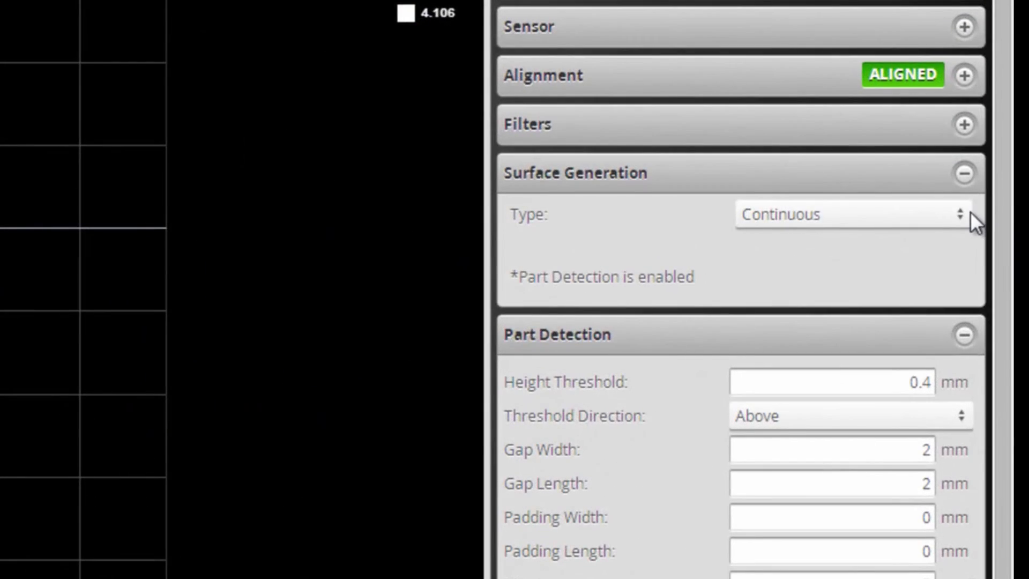
# Choose Fixed Length surface generation, edit the 100 mm Length, and confirm Fixed Length stays selected.
pyautogui.click(956, 338)
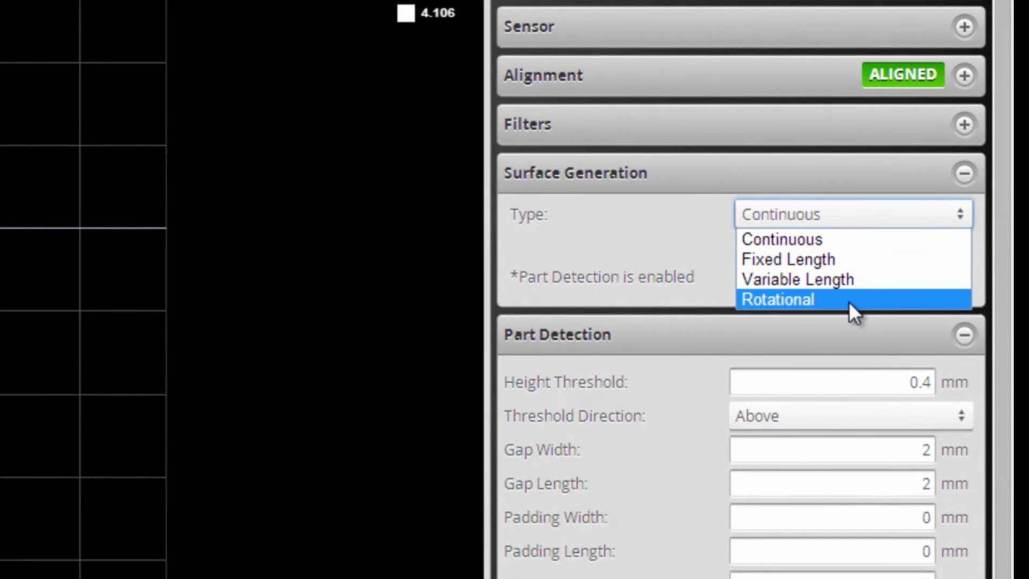
pyautogui.click(852, 261)
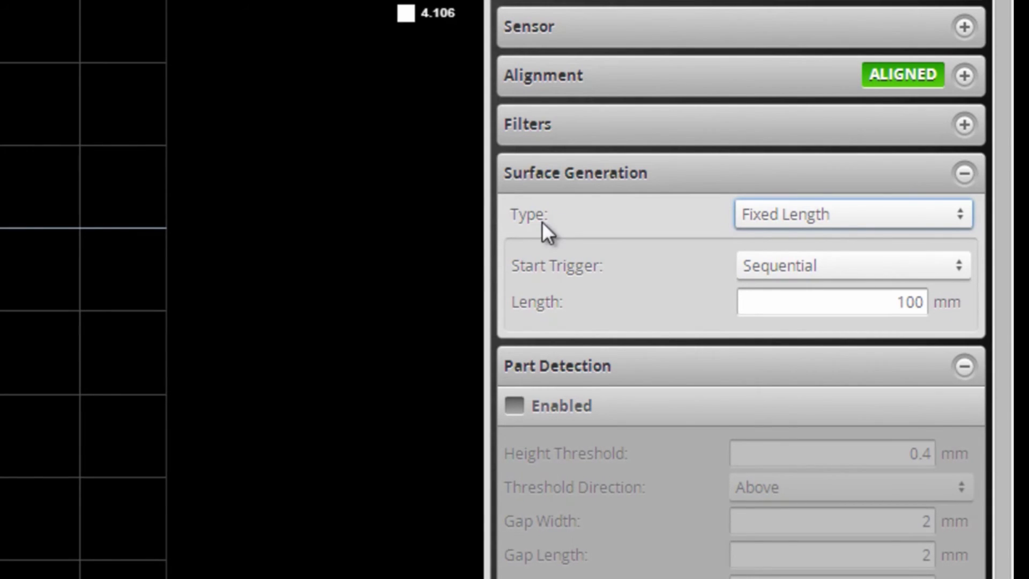
pyautogui.doubleClick(901, 302)
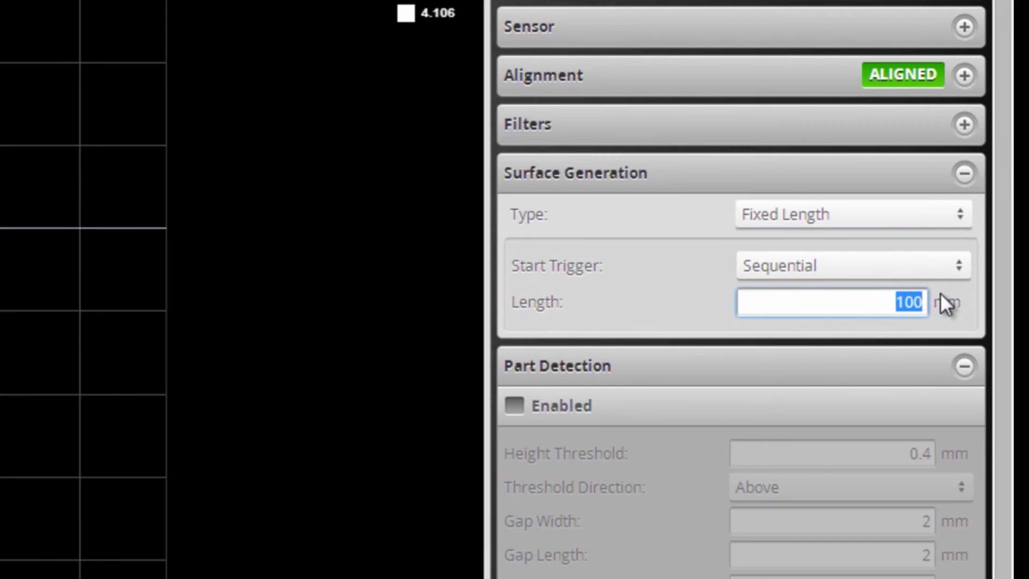
pyautogui.click(863, 304)
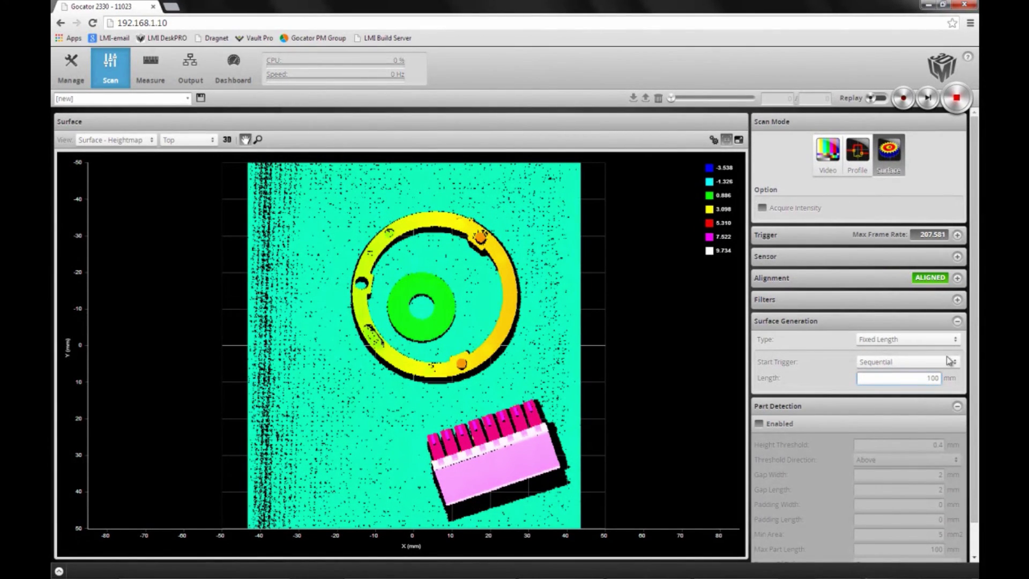
pyautogui.click(957, 342)
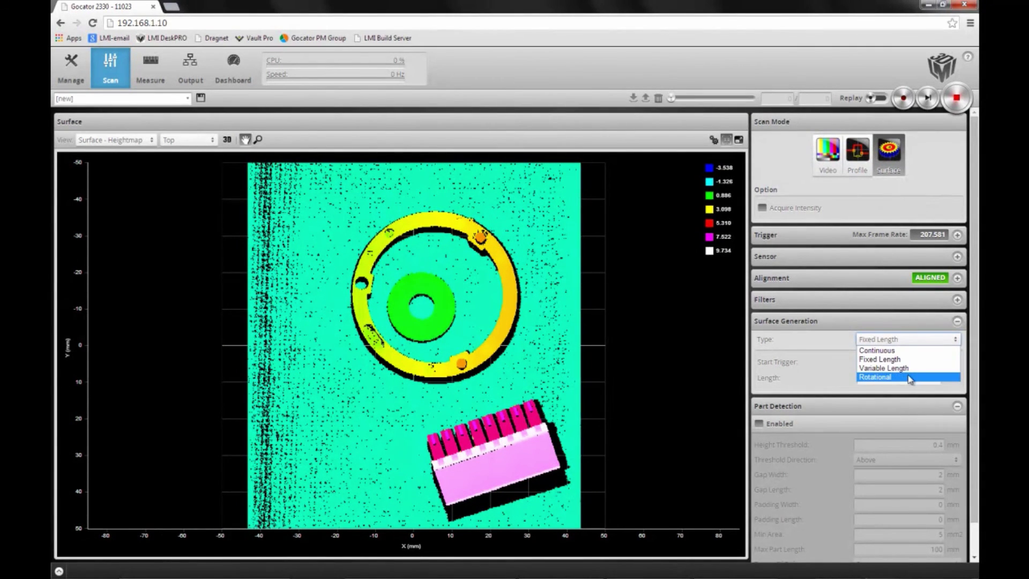
pyautogui.click(814, 343)
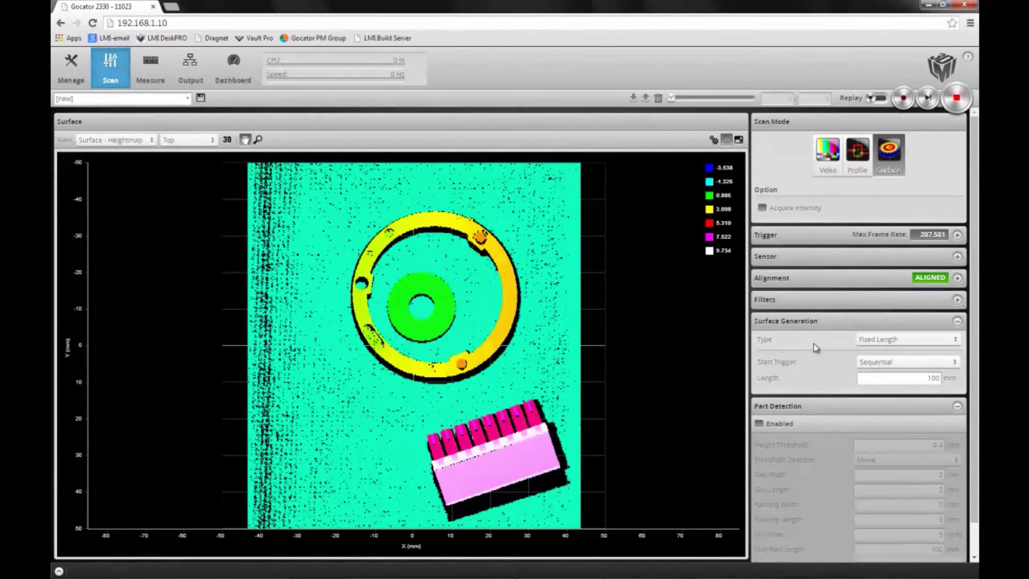